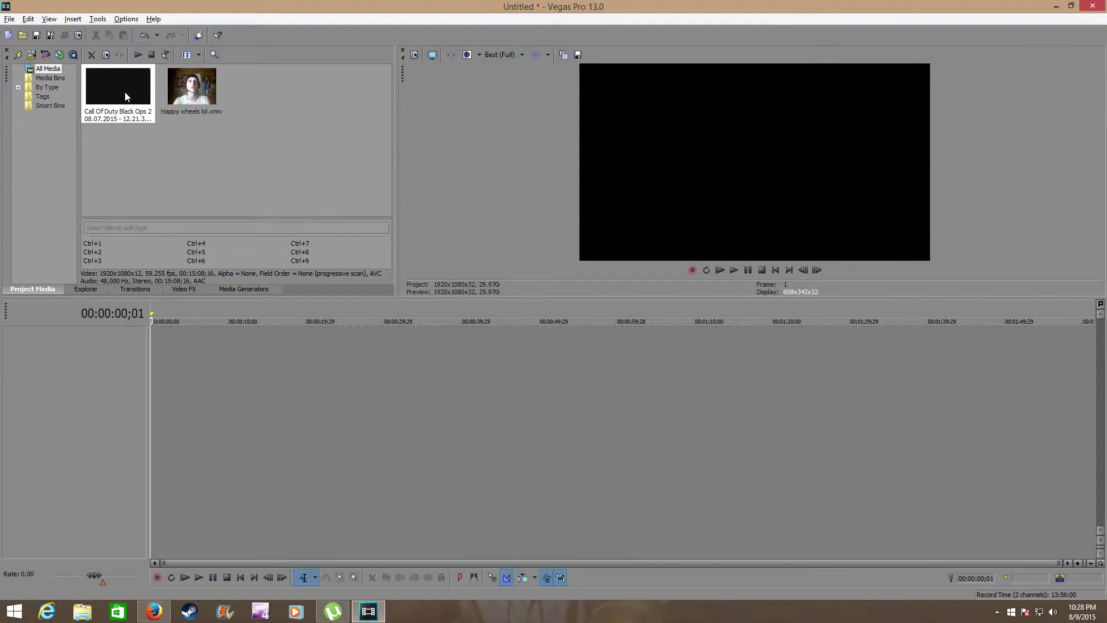
Step: Place the gameplay clip and the Happy wheels lol.wmv facecam above it, then open the facecam's Pan/Crop
{"action": "mouse_move", "coordinate": [124, 92]}
{"action": "left_mouse_down"}
{"action": "mouse_move", "coordinate": [184, 376]}
{"action": "mouse_move", "coordinate": [128, 384]}
{"action": "left_mouse_up"}
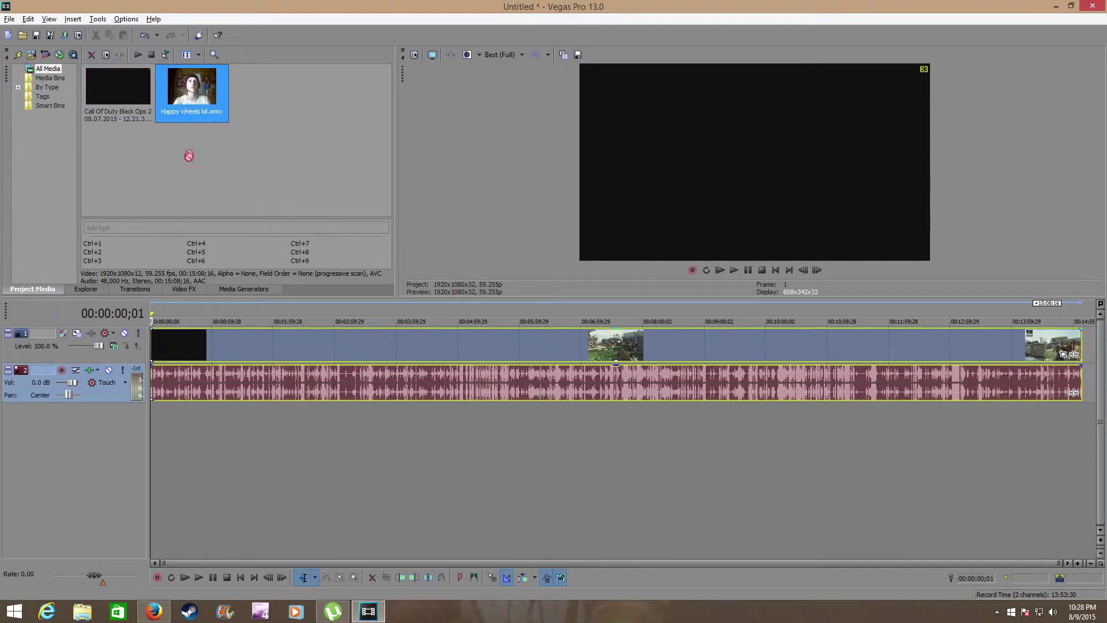
{"action": "left_click_drag", "start_coordinate": [185, 84], "coordinate": [173, 328]}
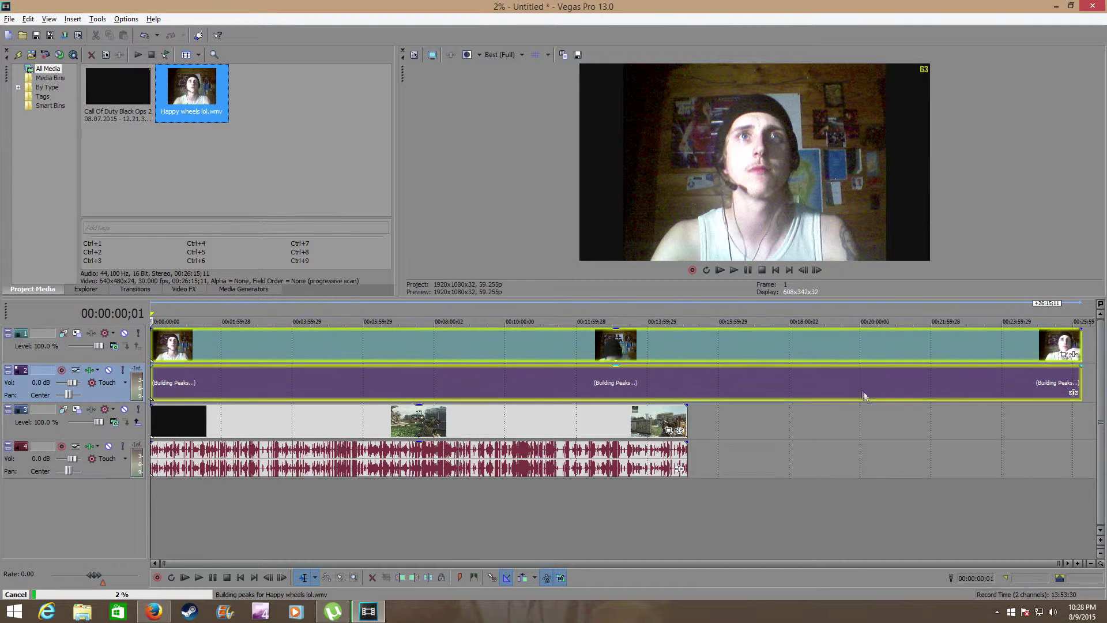
{"action": "left_click", "coordinate": [1064, 354]}
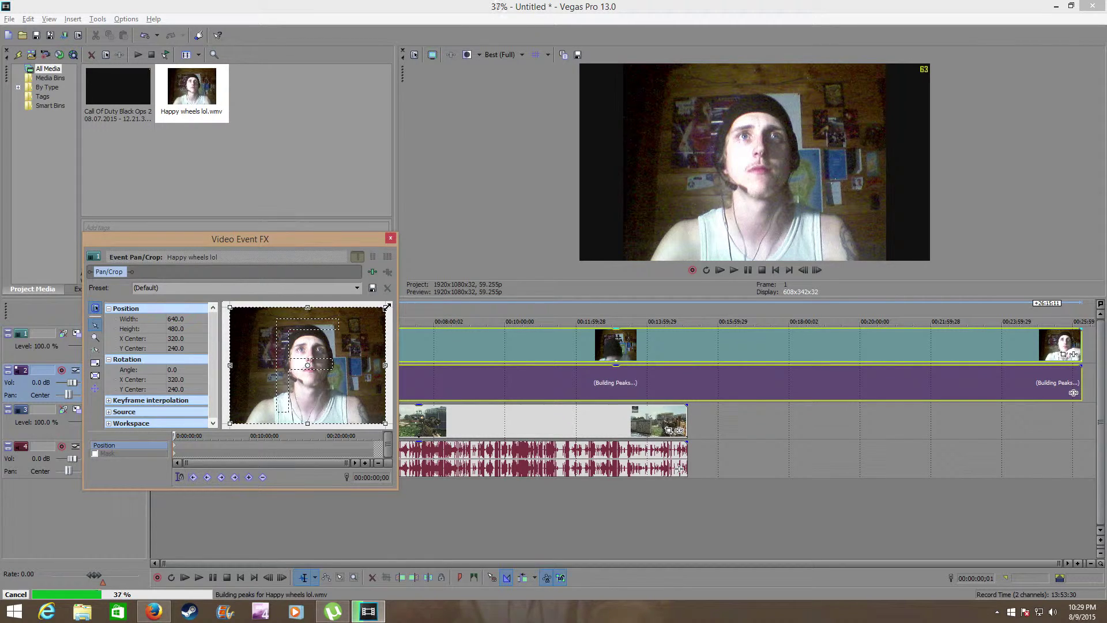
Step: Enlarge the facecam crop box, then nudge its X Center right three times
{"action": "mouse_move", "coordinate": [386, 307]}
{"action": "left_mouse_down"}
{"action": "mouse_move", "coordinate": [418, 292]}
{"action": "mouse_move", "coordinate": [447, 128]}
{"action": "left_mouse_up"}
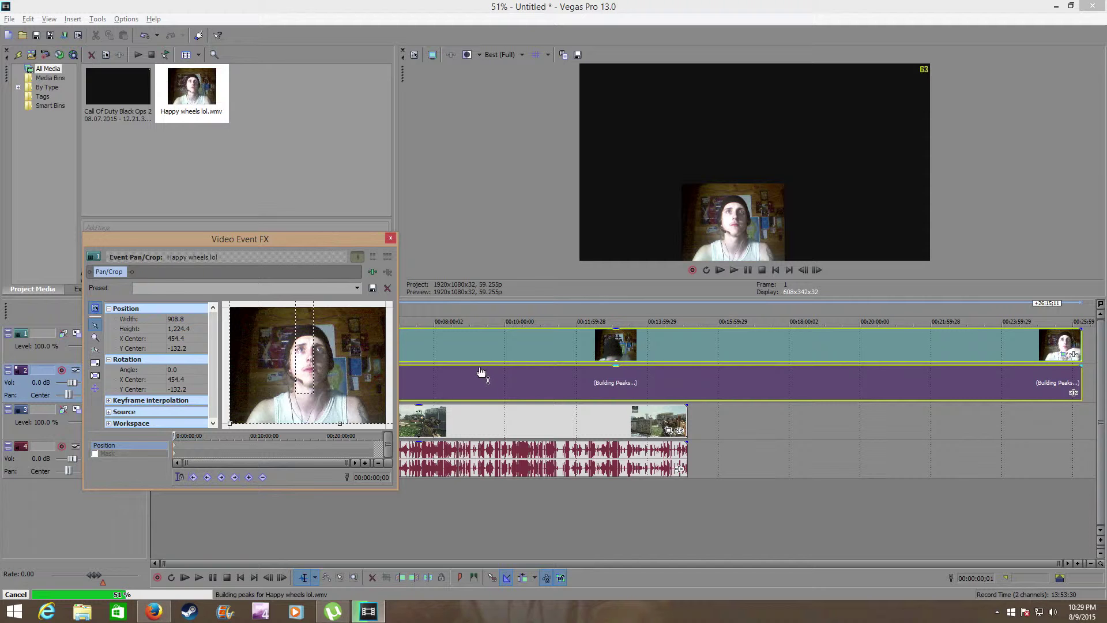
{"action": "key", "text": "Right"}
{"action": "key", "text": "Right"}
{"action": "key", "text": "Right"}
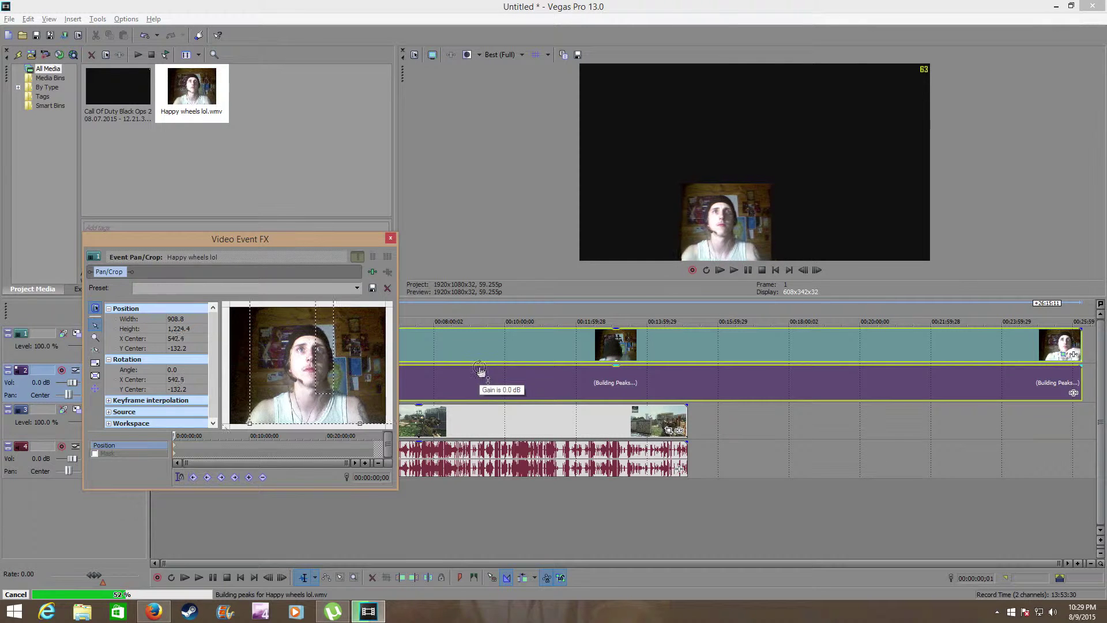
{"action": "key", "text": "Right"}
{"action": "key", "text": "Right"}
{"action": "key", "text": "Right"}
{"action": "key", "text": "Right"}
{"action": "key", "text": "Right"}
{"action": "key", "text": "Right"}
{"action": "key", "text": "Right"}
{"action": "key", "text": "Right"}
{"action": "key", "text": "Right"}
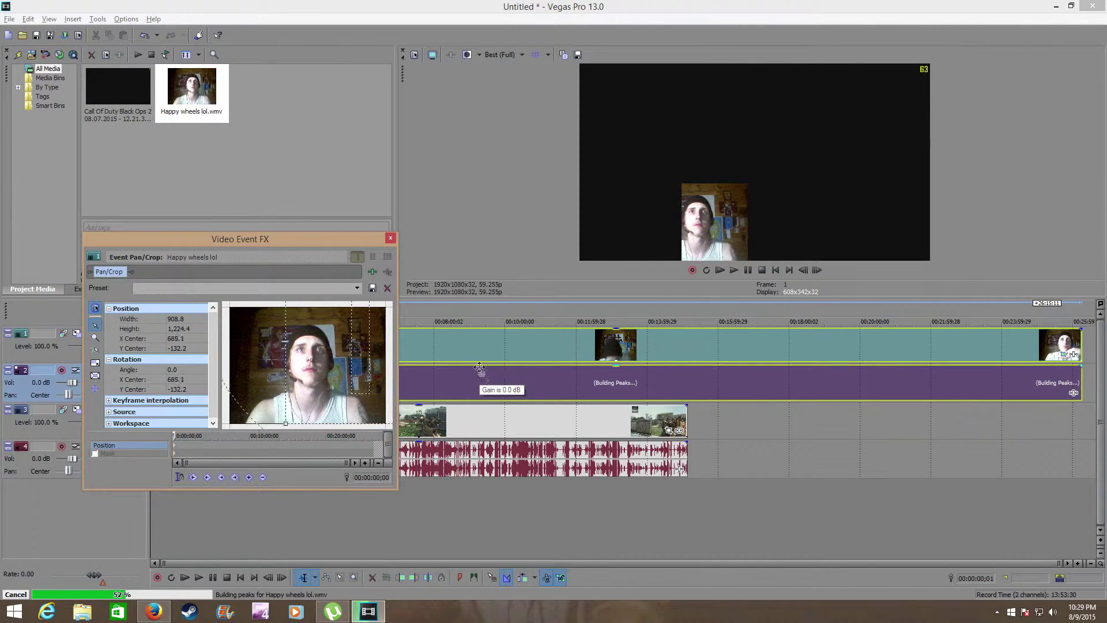
{"action": "key", "text": "Right"}
{"action": "key", "text": "Right"}
{"action": "key", "text": "Right"}
{"action": "key", "text": "Right"}
{"action": "key", "text": "Right"}
{"action": "key", "text": "Right"}
{"action": "key", "text": "Right"}
{"action": "key", "text": "Right"}
{"action": "key", "text": "Right"}
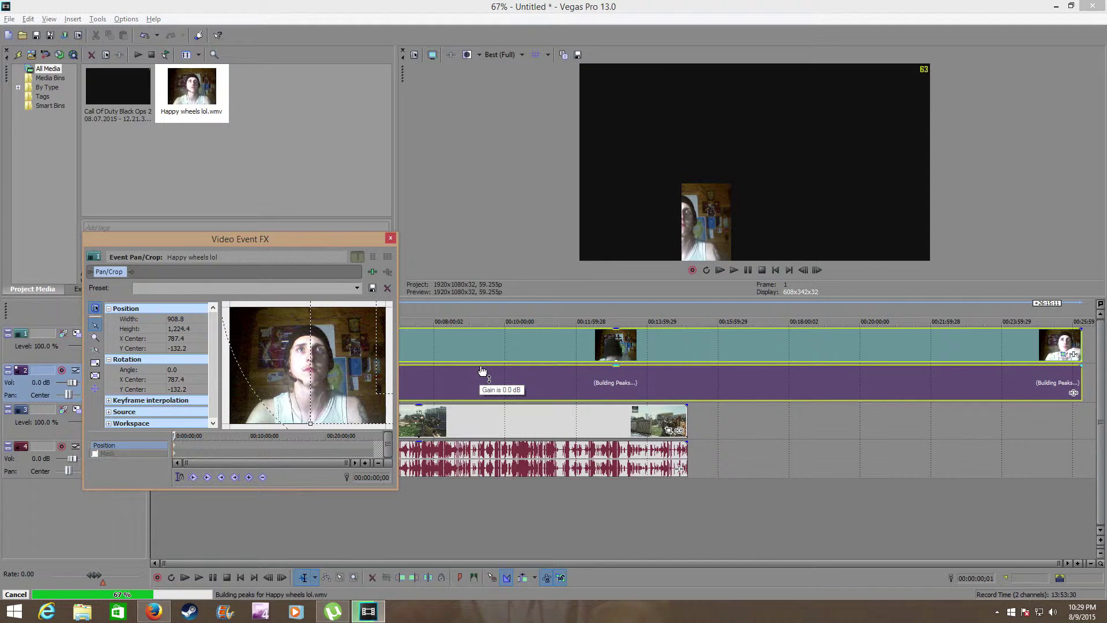
Step: Apply the '16:9 Widescreen TV aspect ratio' preset and widen the facecam crop box slightly
{"action": "left_click", "coordinate": [358, 288]}
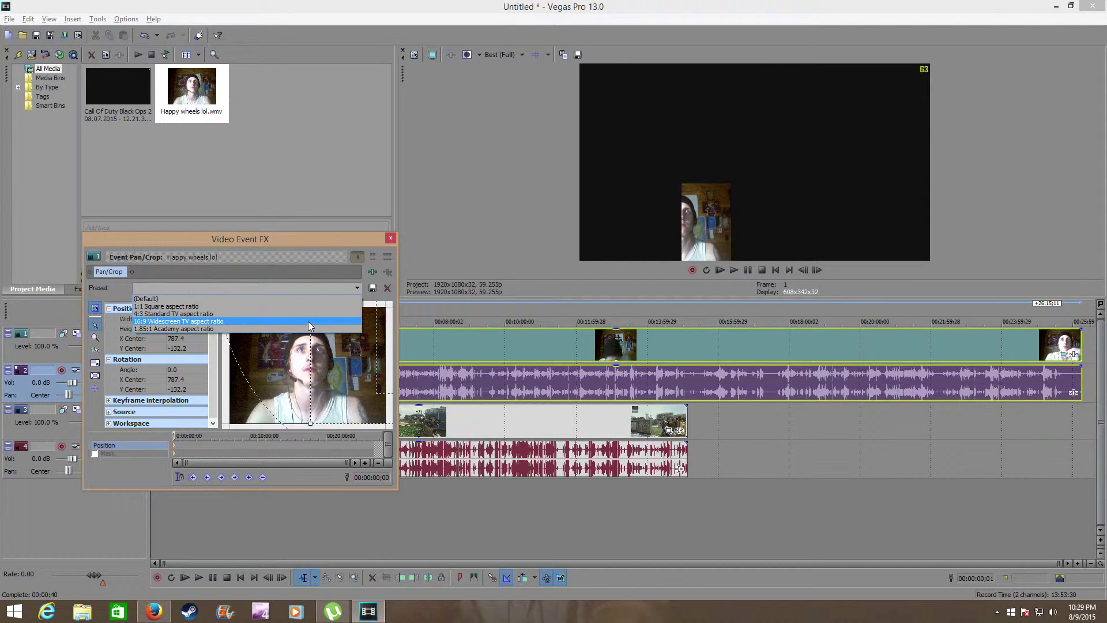
{"action": "left_click", "coordinate": [309, 321]}
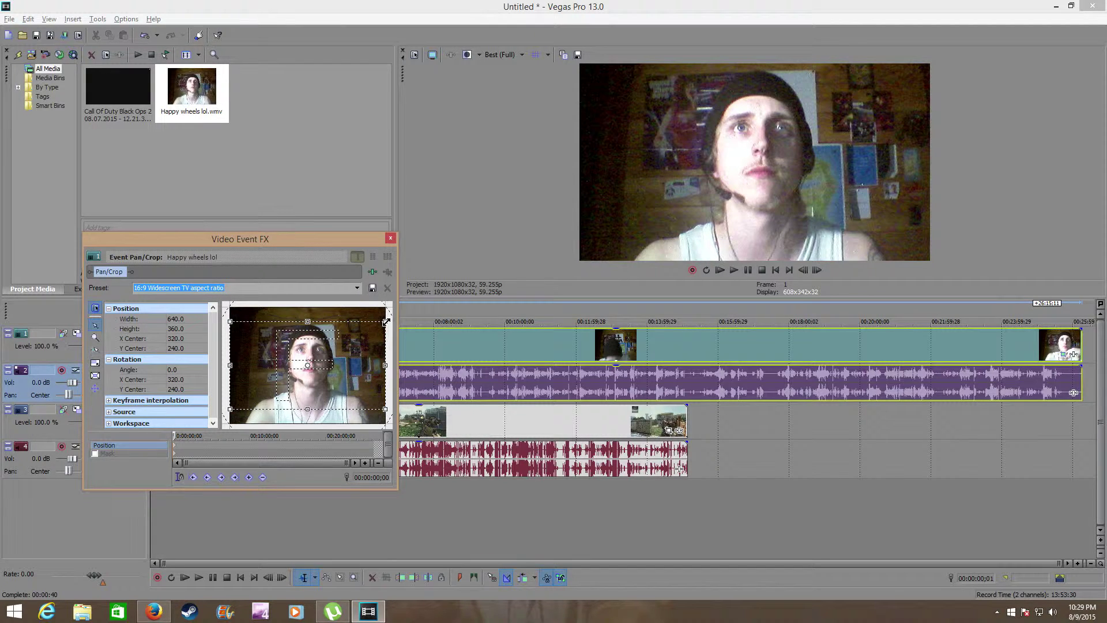
{"action": "left_click", "coordinate": [387, 321]}
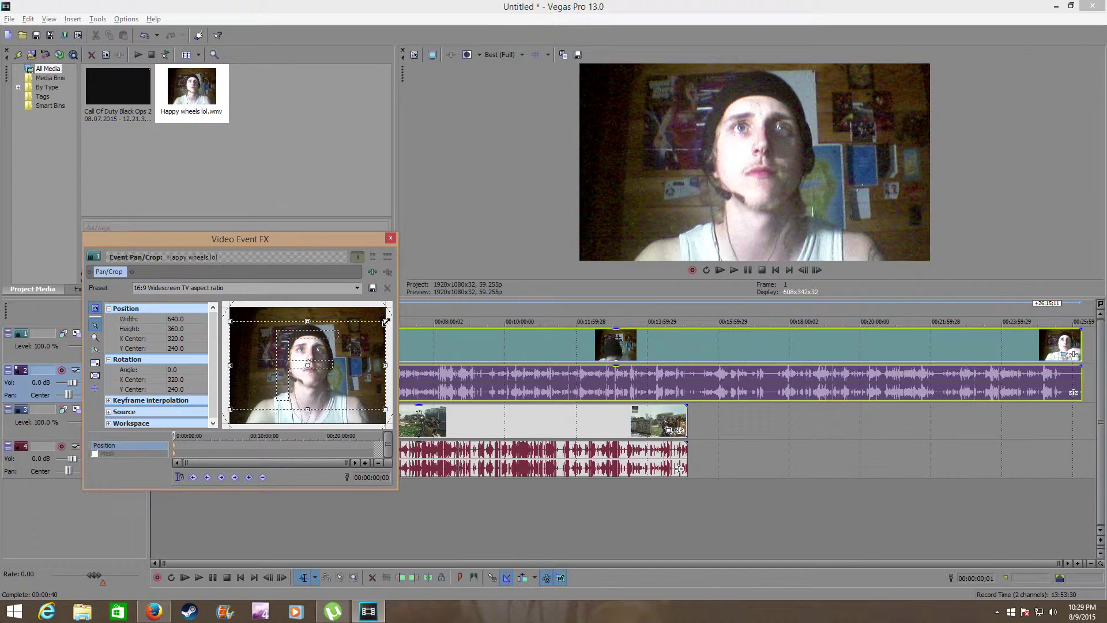
{"action": "left_click_drag", "start_coordinate": [387, 321], "coordinate": [405, 319]}
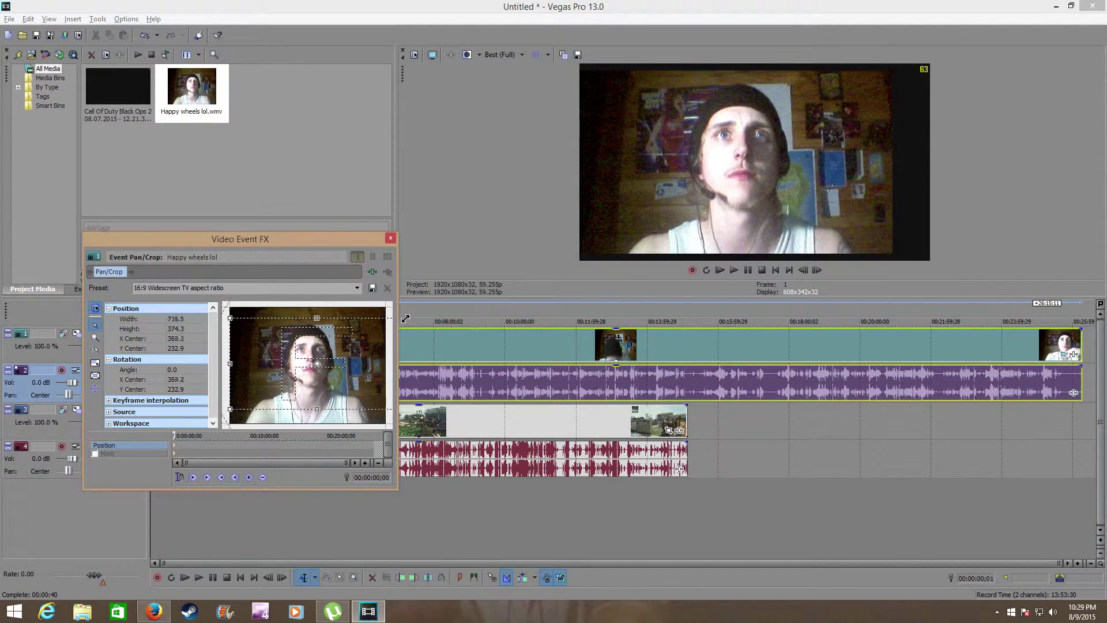
Step: Resize and reposition the facecam crop into a small top-left inset, then close Pan/Crop
{"action": "mouse_move", "coordinate": [405, 318]}
{"action": "left_mouse_down"}
{"action": "mouse_move", "coordinate": [425, 318]}
{"action": "mouse_move", "coordinate": [440, 336]}
{"action": "mouse_move", "coordinate": [536, 346]}
{"action": "left_mouse_up"}
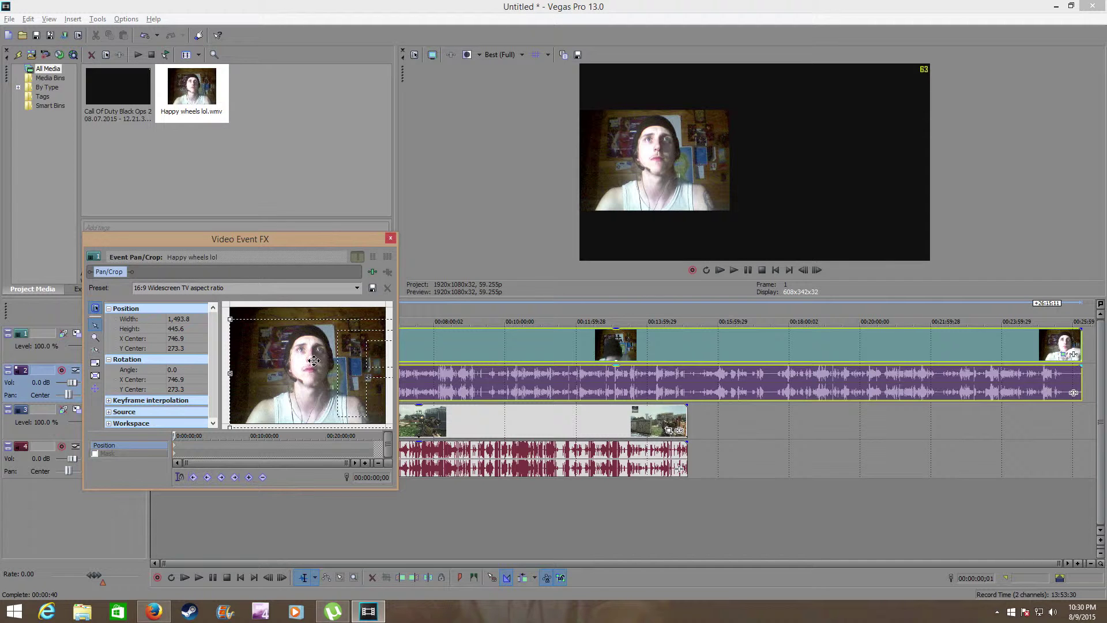
{"action": "scroll", "coordinate": [313, 361], "scroll_direction": "down", "scroll_amount": 1}
{"action": "scroll", "coordinate": [314, 361], "scroll_direction": "down", "scroll_amount": 1}
{"action": "scroll", "coordinate": [315, 360], "scroll_direction": "down", "scroll_amount": 1}
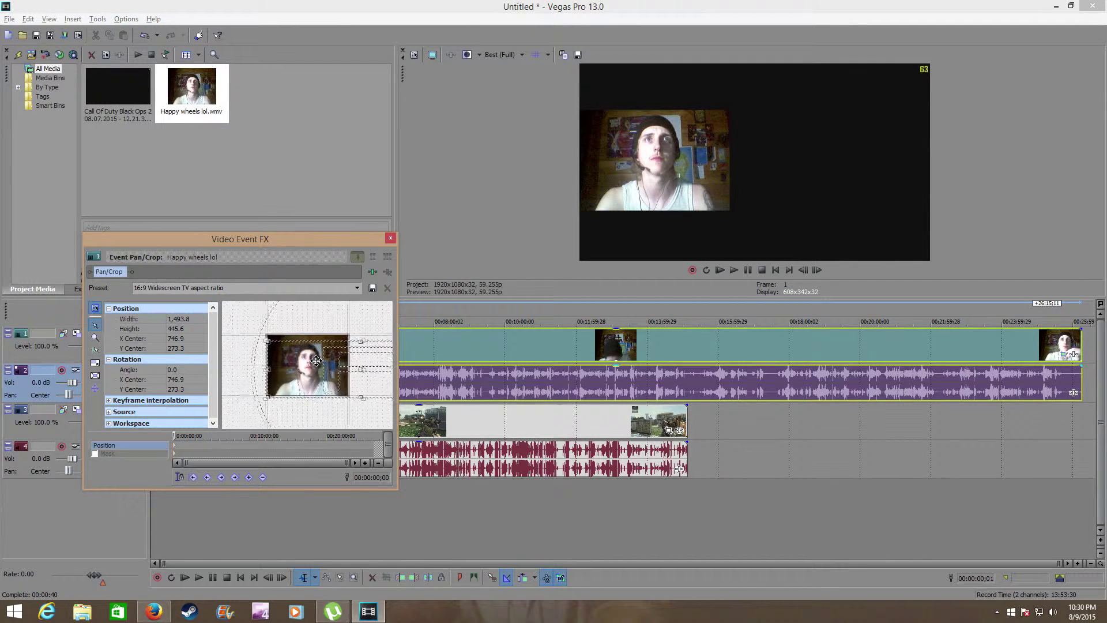
{"action": "scroll", "coordinate": [316, 361], "scroll_direction": "down", "scroll_amount": 1}
{"action": "scroll", "coordinate": [320, 360], "scroll_direction": "down", "scroll_amount": 1}
{"action": "scroll", "coordinate": [328, 358], "scroll_direction": "down", "scroll_amount": 1}
{"action": "scroll", "coordinate": [332, 357], "scroll_direction": "down", "scroll_amount": 1}
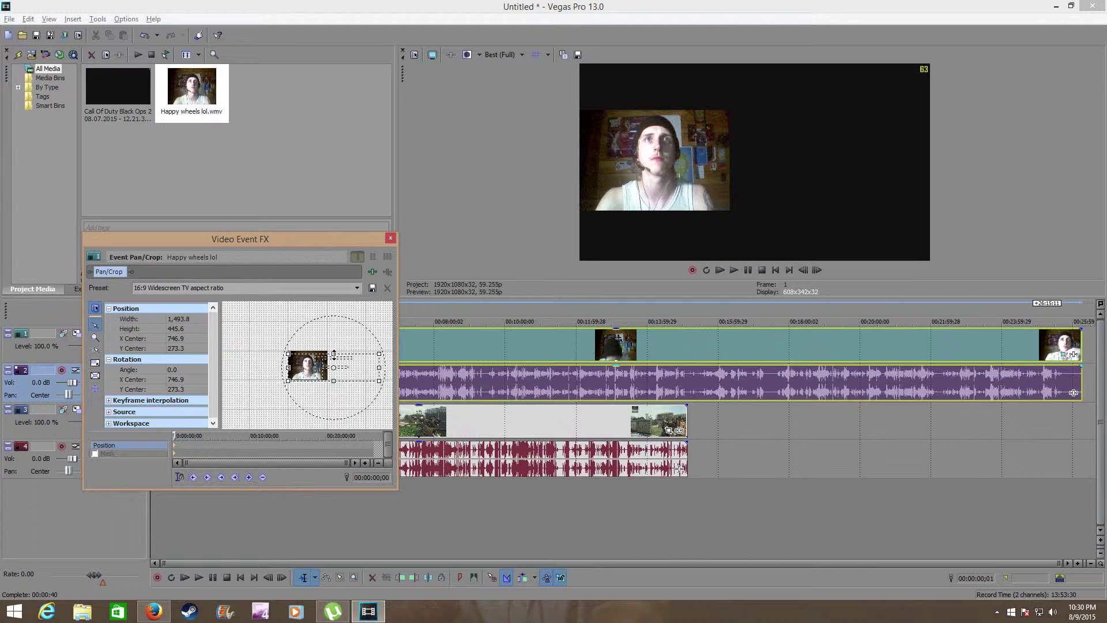
{"action": "mouse_move", "coordinate": [332, 354]}
{"action": "left_mouse_down"}
{"action": "mouse_move", "coordinate": [332, 339]}
{"action": "mouse_move", "coordinate": [278, 360]}
{"action": "mouse_move", "coordinate": [320, 380]}
{"action": "left_mouse_up"}
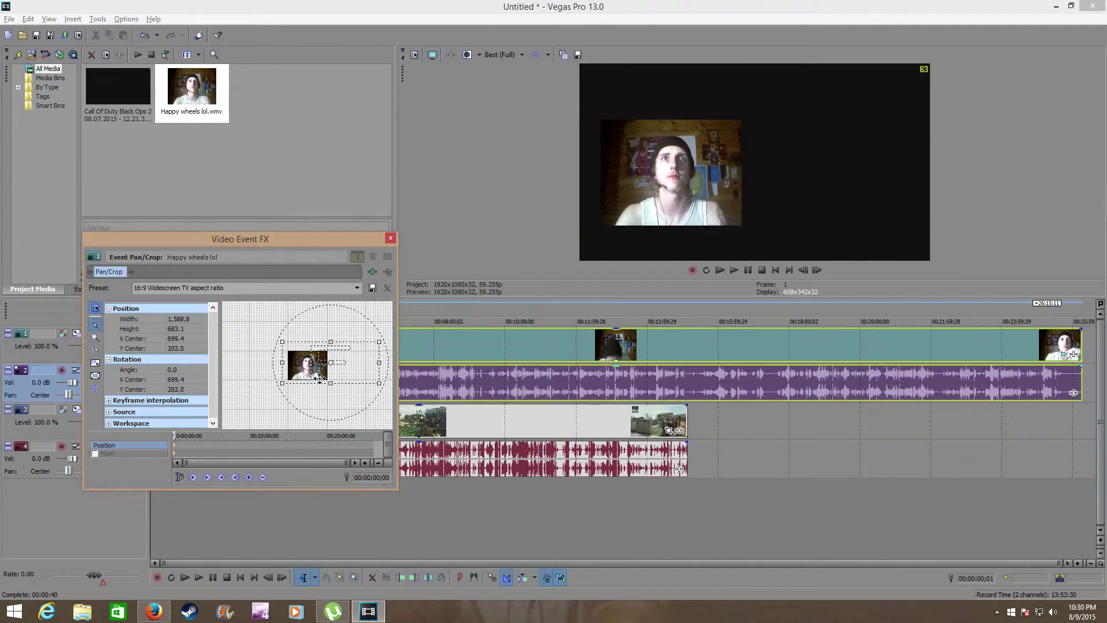
{"action": "left_click_drag", "start_coordinate": [319, 378], "coordinate": [335, 407]}
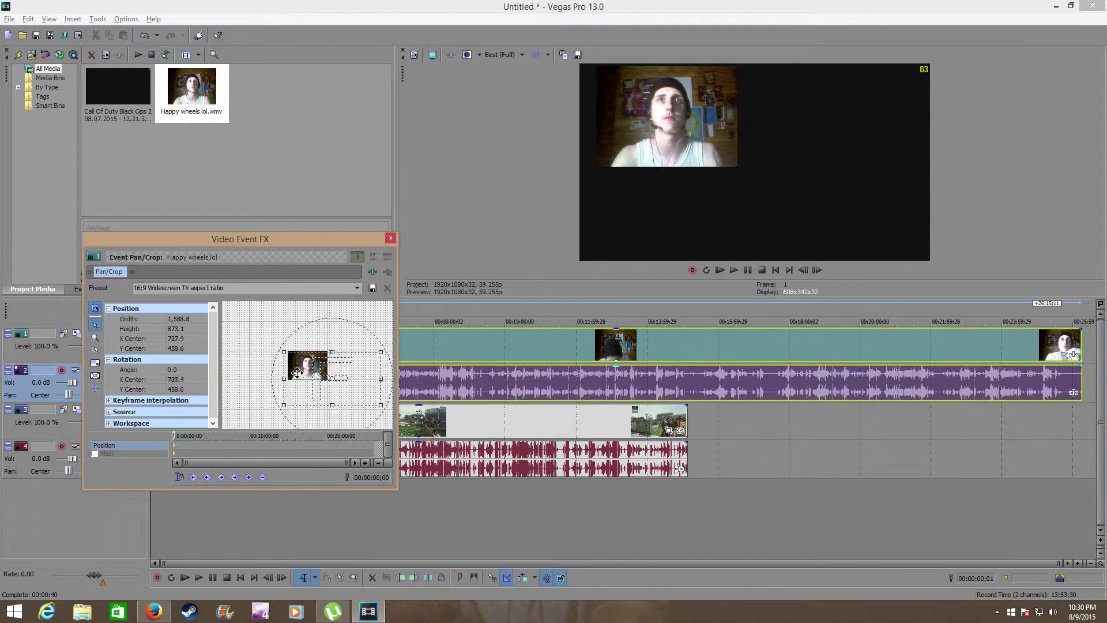
{"action": "left_click_drag", "start_coordinate": [335, 406], "coordinate": [341, 406]}
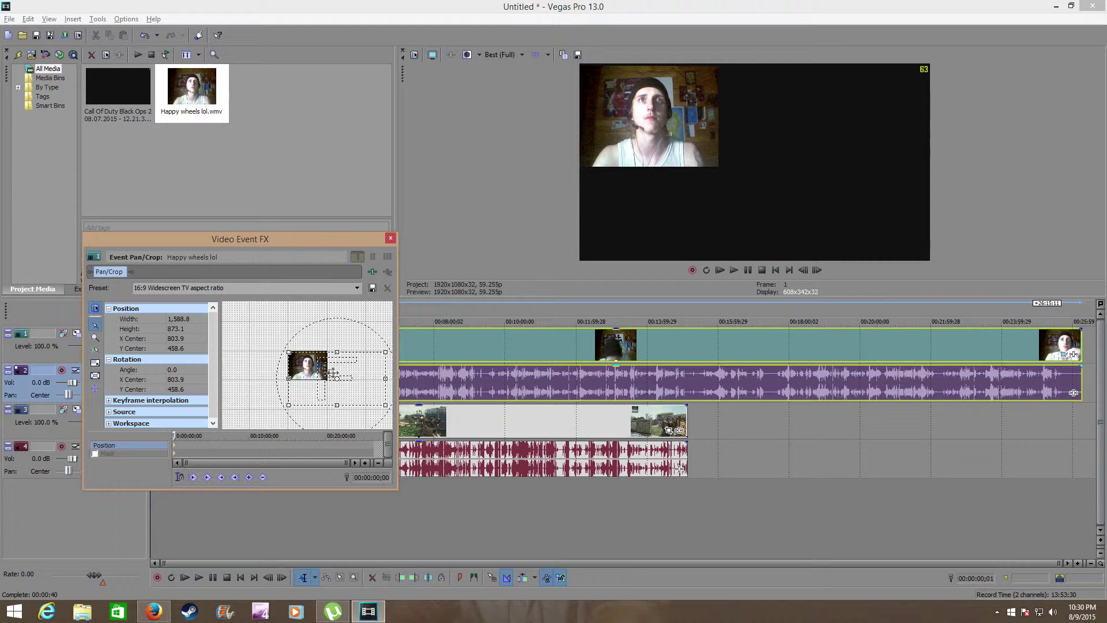
{"action": "mouse_move", "coordinate": [333, 367]}
{"action": "left_mouse_down"}
{"action": "mouse_move", "coordinate": [341, 376]}
{"action": "mouse_move", "coordinate": [284, 378]}
{"action": "left_mouse_up"}
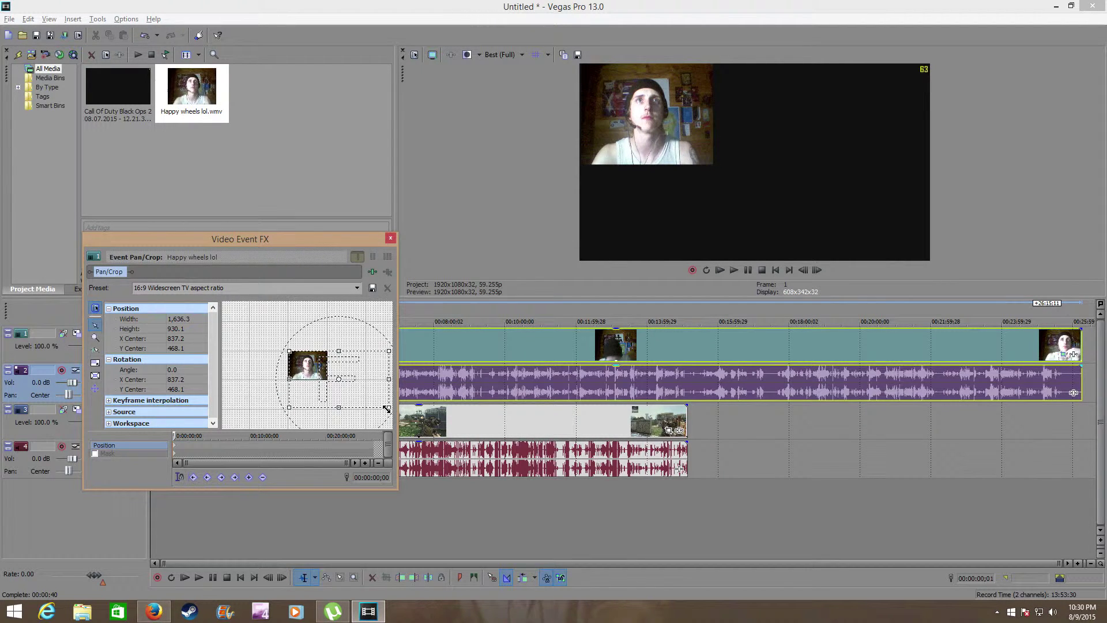
{"action": "left_click_drag", "start_coordinate": [387, 409], "coordinate": [393, 430]}
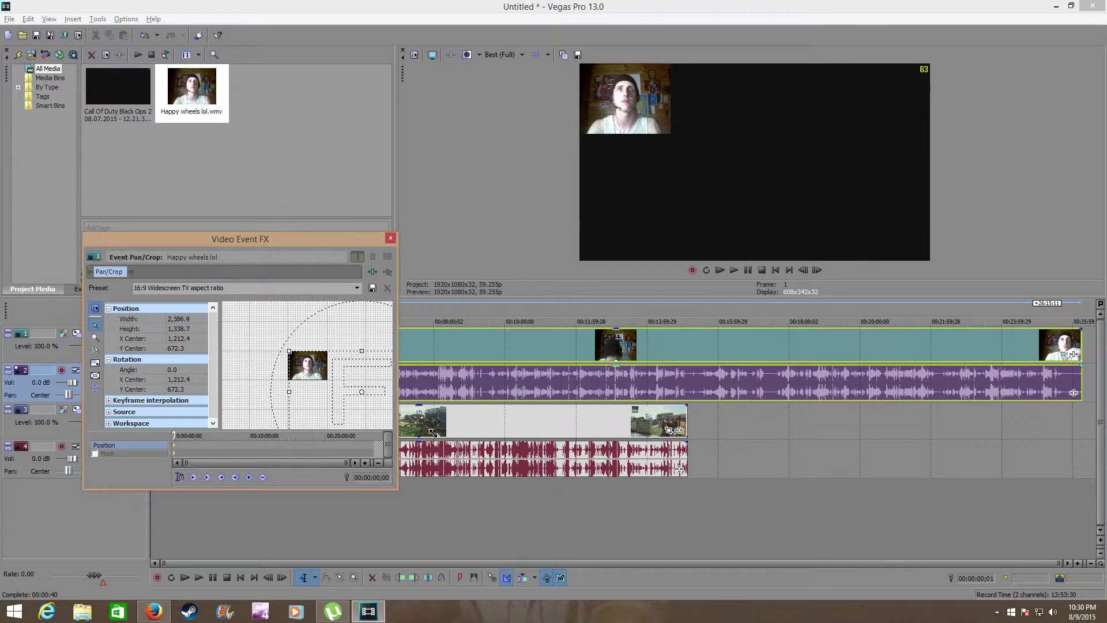
{"action": "left_click", "coordinate": [390, 239]}
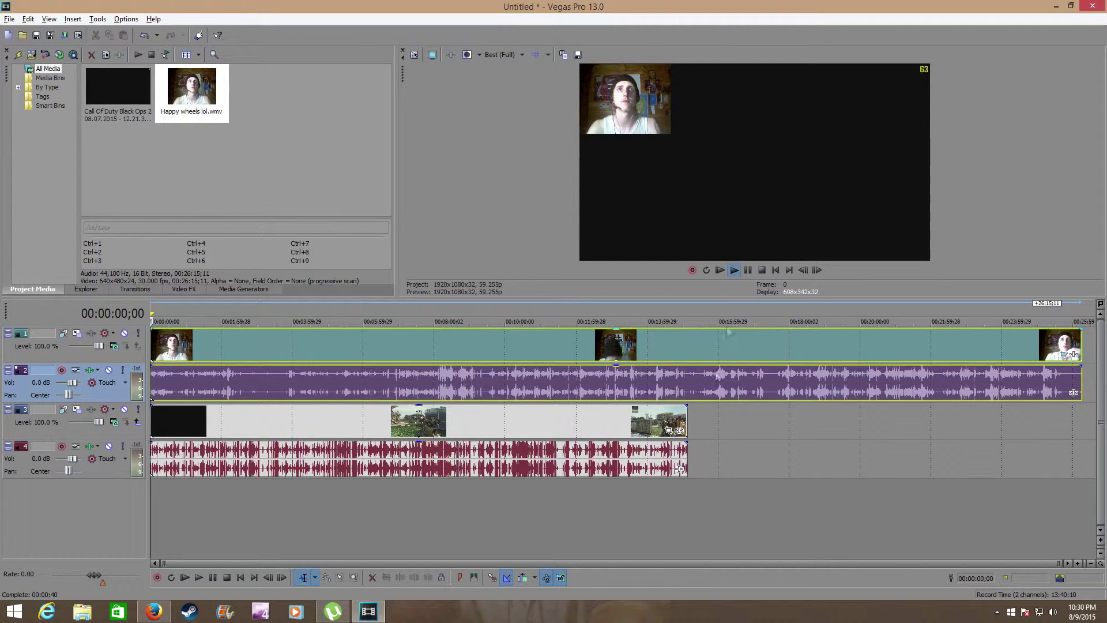
Step: Add the Desktop 08.07.2015 gameplay recording to the timeline and enlarge the preview
{"action": "left_click", "coordinate": [199, 578]}
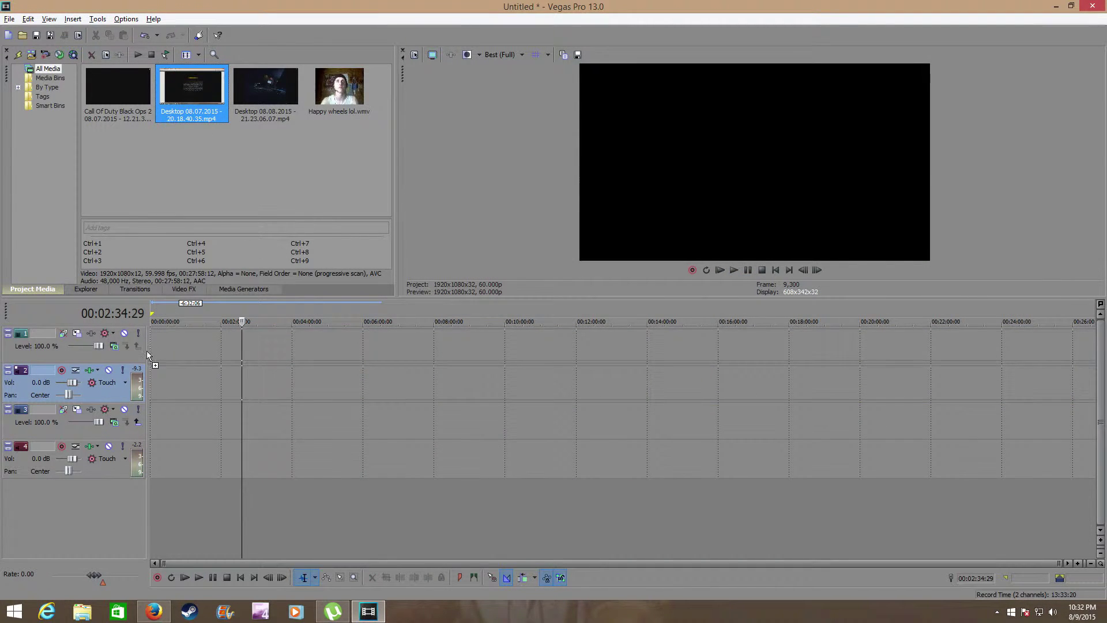
{"action": "left_click_drag", "start_coordinate": [177, 73], "coordinate": [156, 346]}
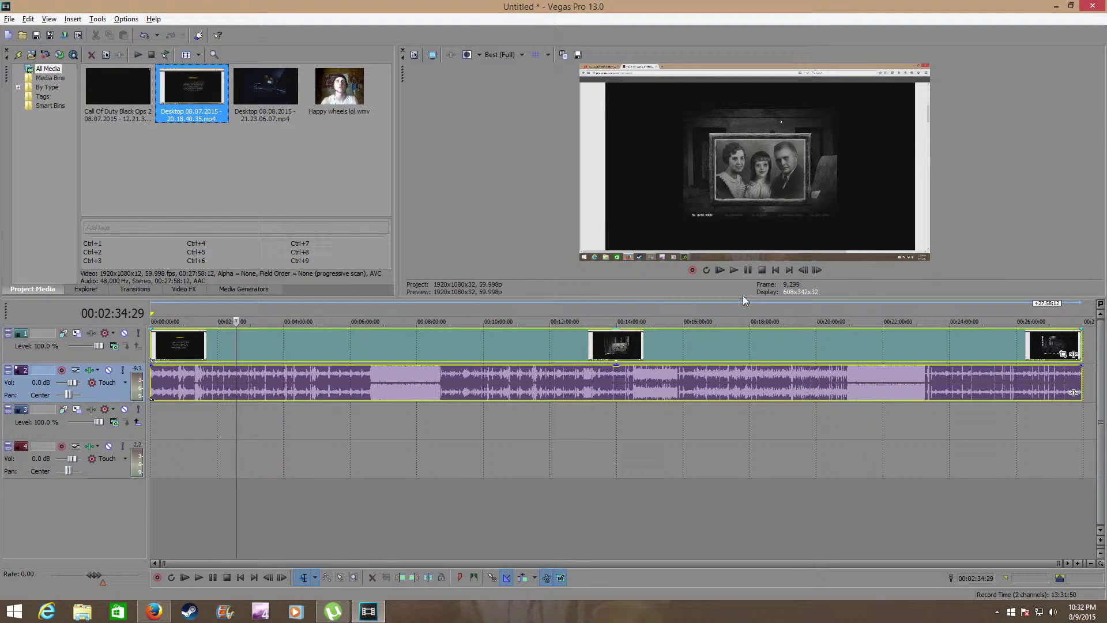
{"action": "left_click_drag", "start_coordinate": [743, 298], "coordinate": [741, 551]}
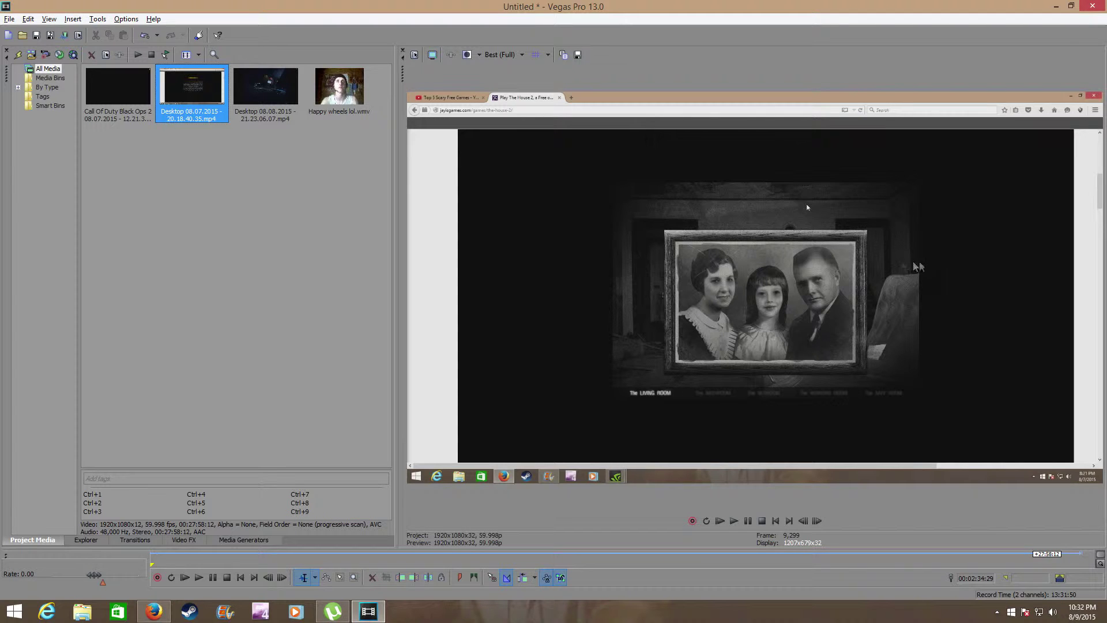
Step: Rearrange the preview and timeline panes, rewind to the start, and open the gameplay's Pan/Crop
{"action": "left_click_drag", "start_coordinate": [396, 233], "coordinate": [337, 233]}
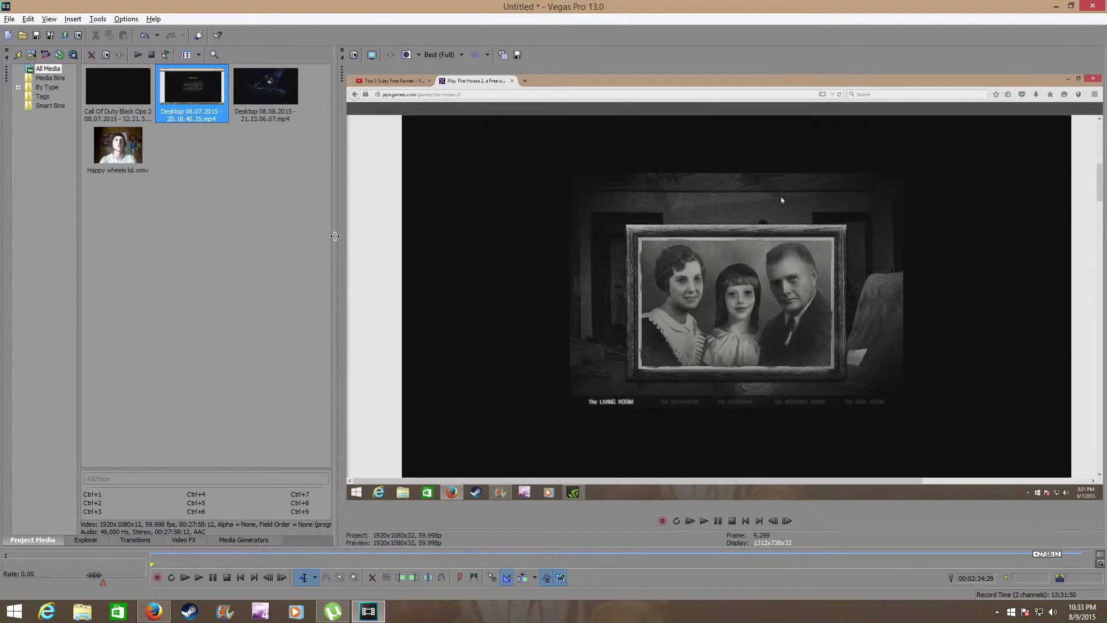
{"action": "left_click_drag", "start_coordinate": [750, 549], "coordinate": [735, 322]}
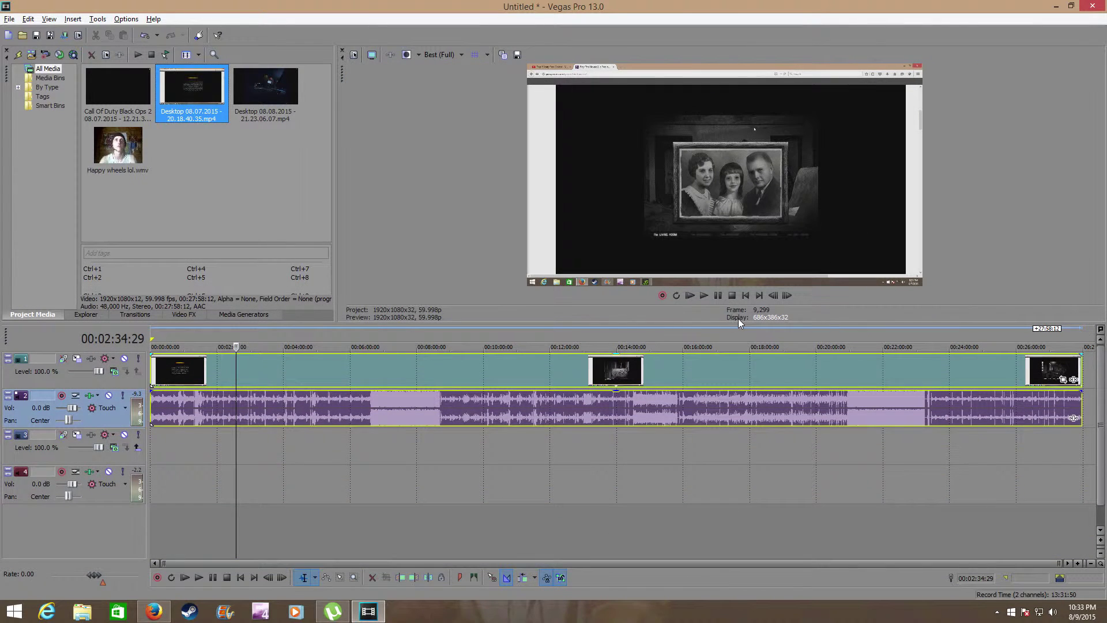
{"action": "left_click", "coordinate": [744, 296]}
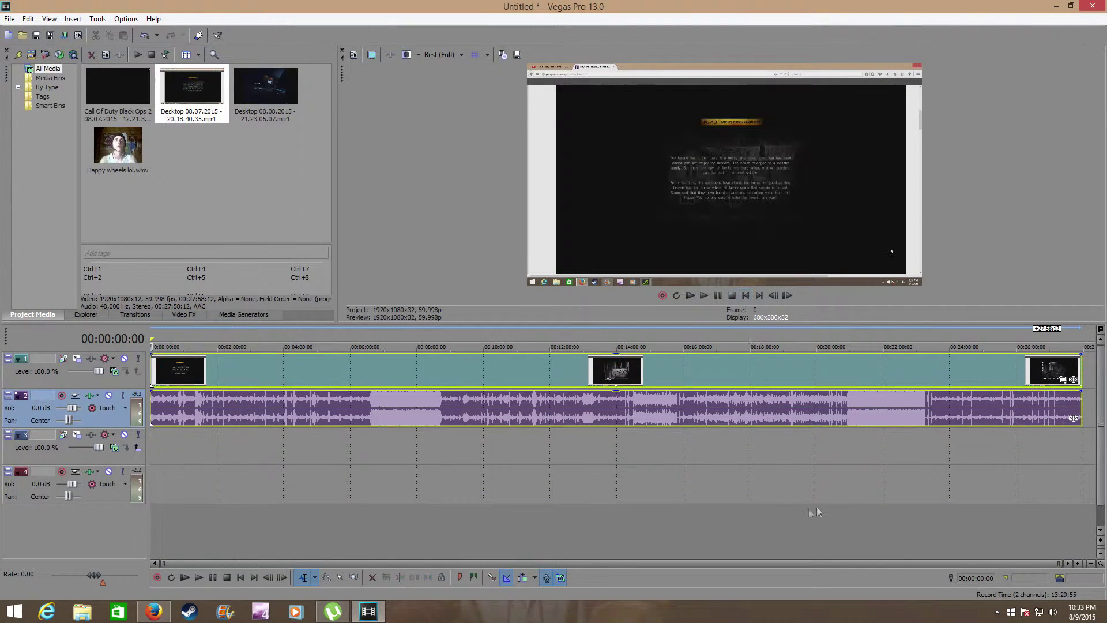
{"action": "left_click", "coordinate": [1063, 379]}
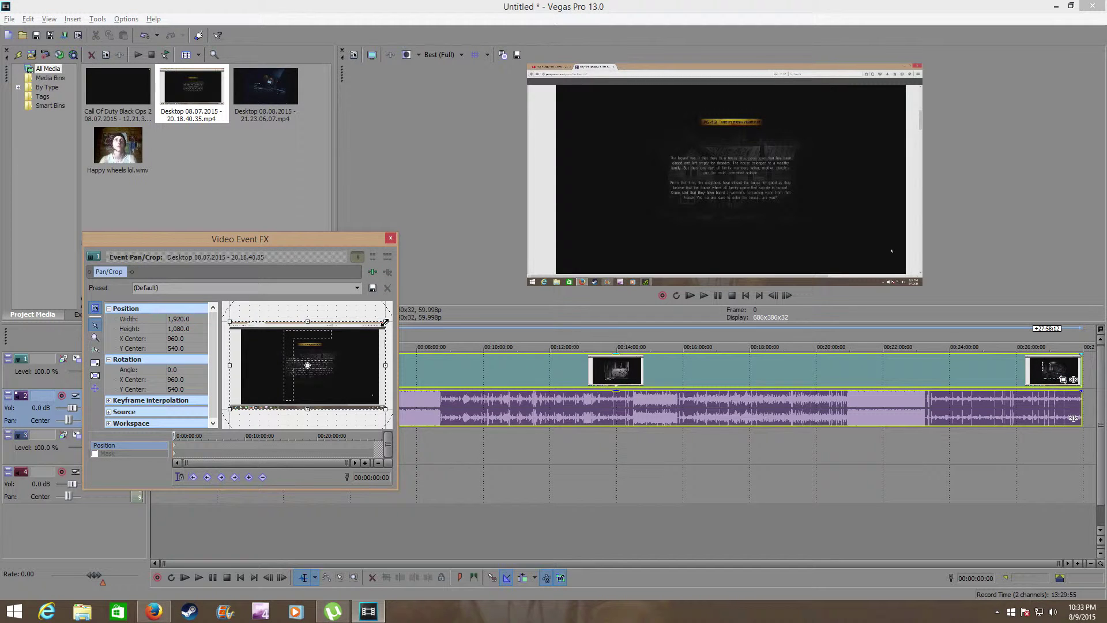
Step: Zoom into the gameplay crop, then nudge the frame right, left, up twice and right twice
{"action": "left_click_drag", "start_coordinate": [384, 323], "coordinate": [355, 336]}
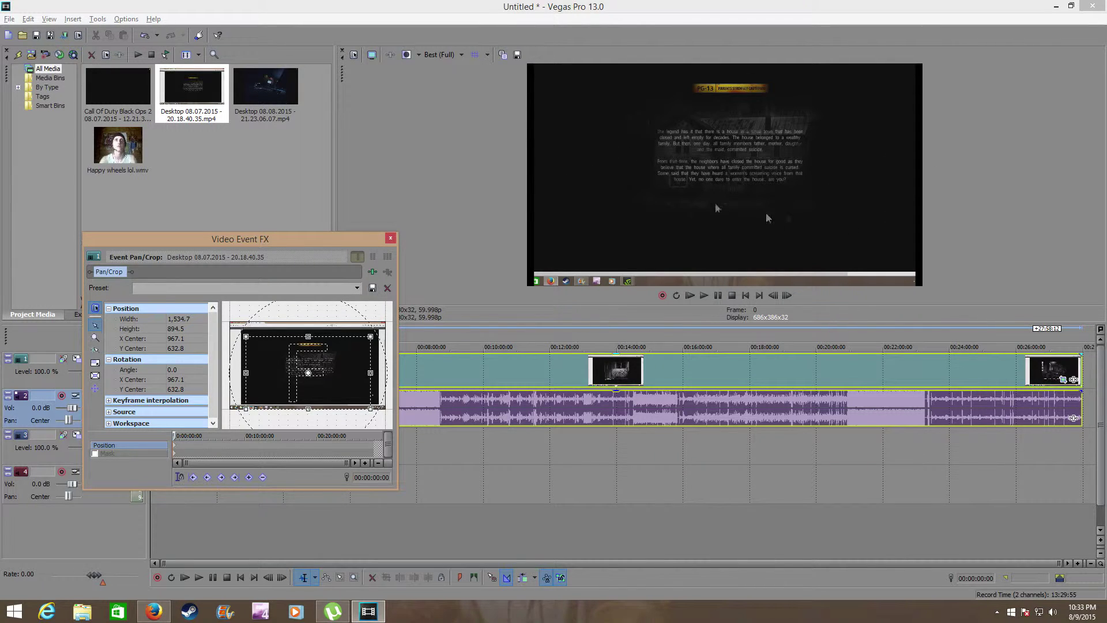
{"action": "key", "text": "Right"}
{"action": "key", "text": "Left"}
{"action": "key", "text": "Up"}
{"action": "key", "text": "Up"}
{"action": "key", "text": "Up"}
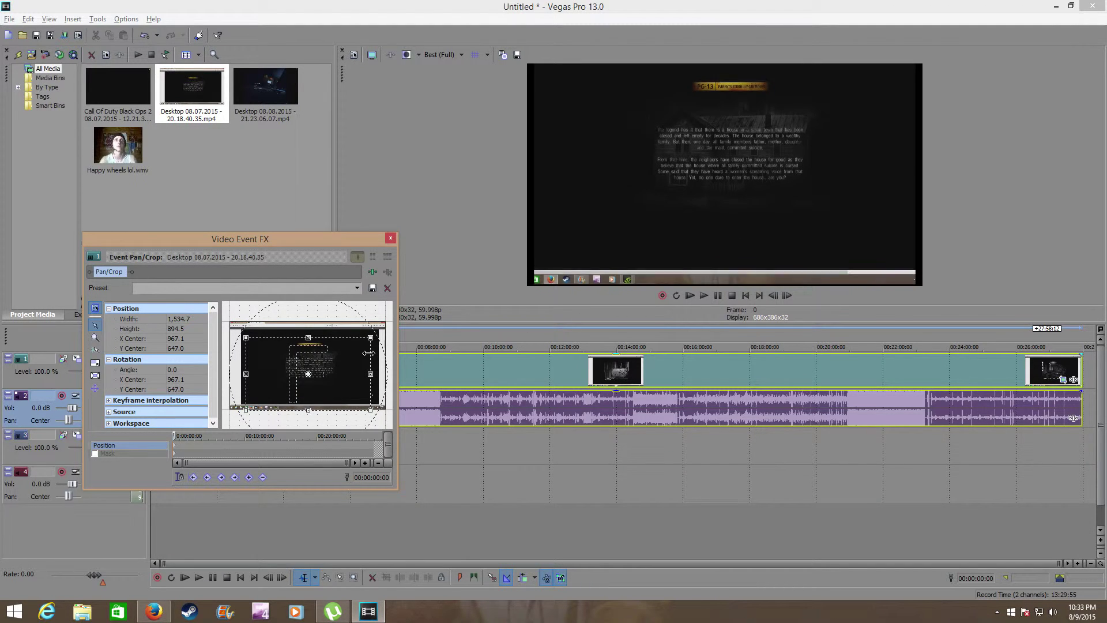
{"action": "key", "text": "Up"}
{"action": "key", "text": "Up"}
{"action": "key", "text": "Up"}
{"action": "key", "text": "Up"}
{"action": "key", "text": "Up"}
{"action": "key", "text": "Up"}
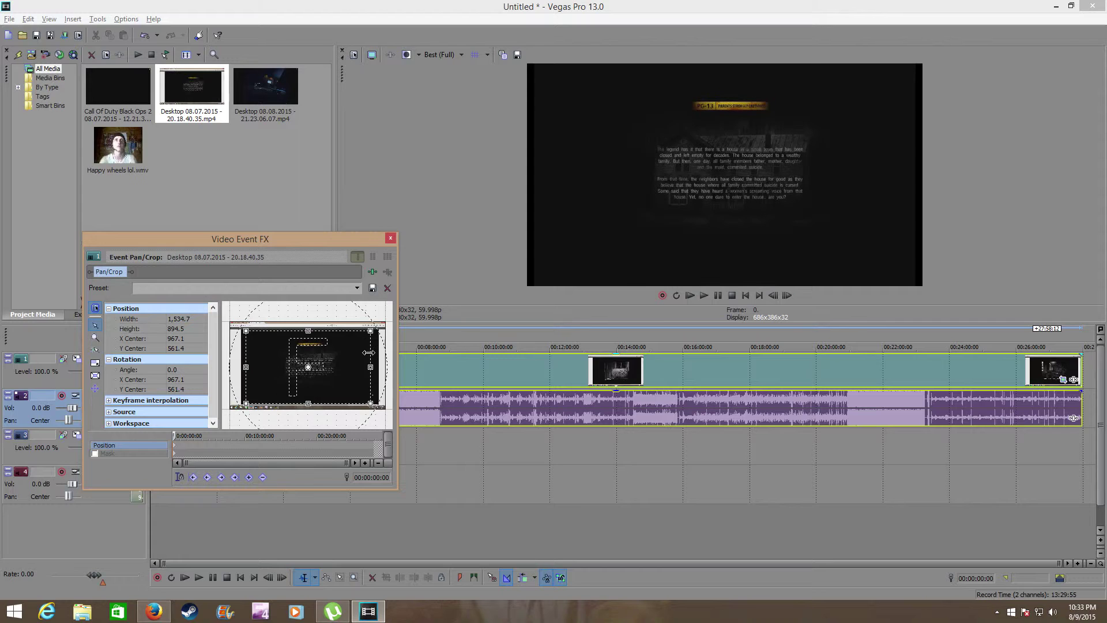
{"action": "key", "text": "Right"}
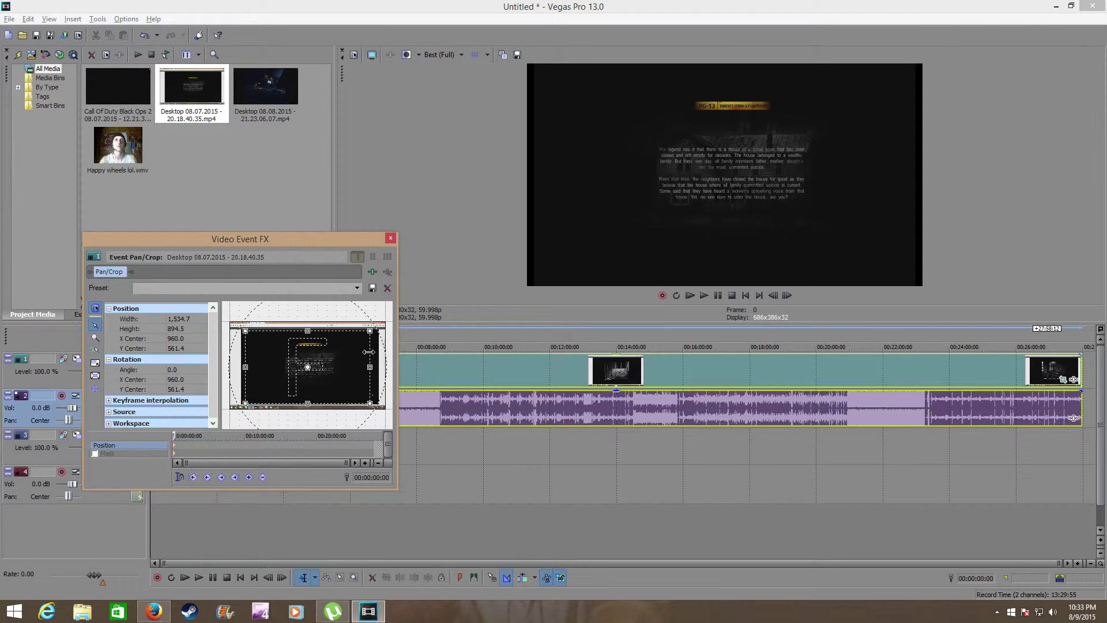
{"action": "key", "text": "Right"}
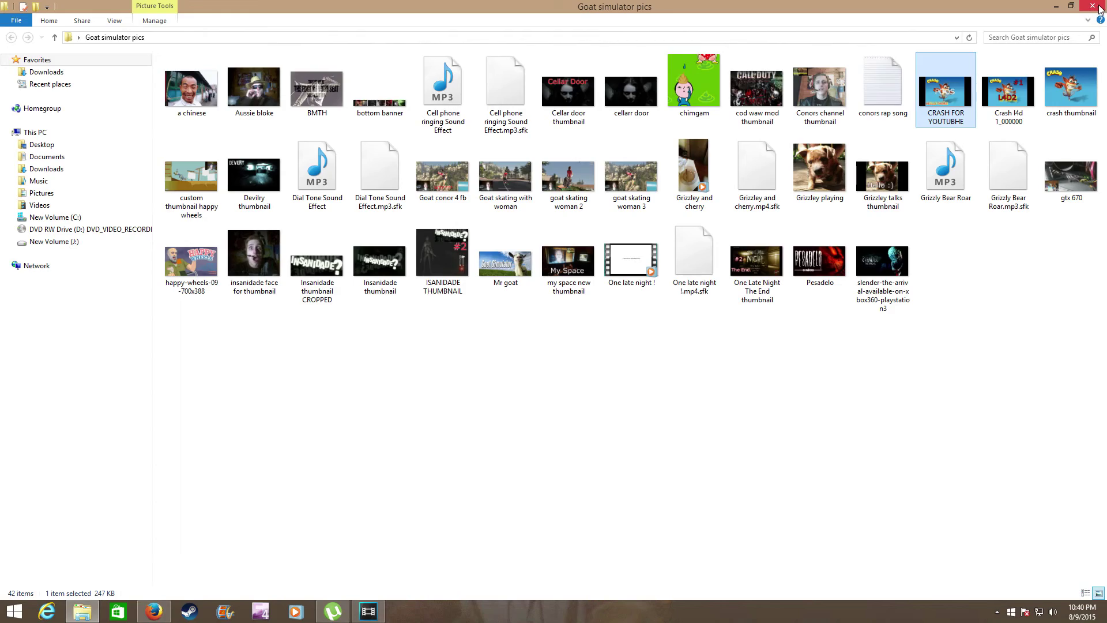
Step: Close the Goat simulator pics Explorer window
{"action": "left_click", "coordinate": [1100, 7]}
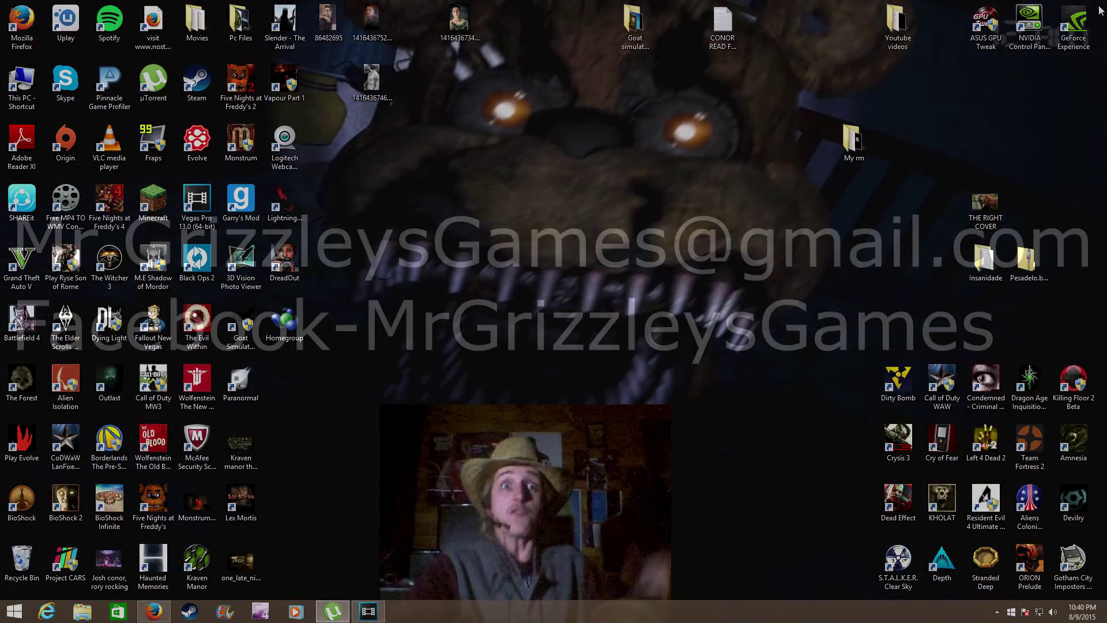